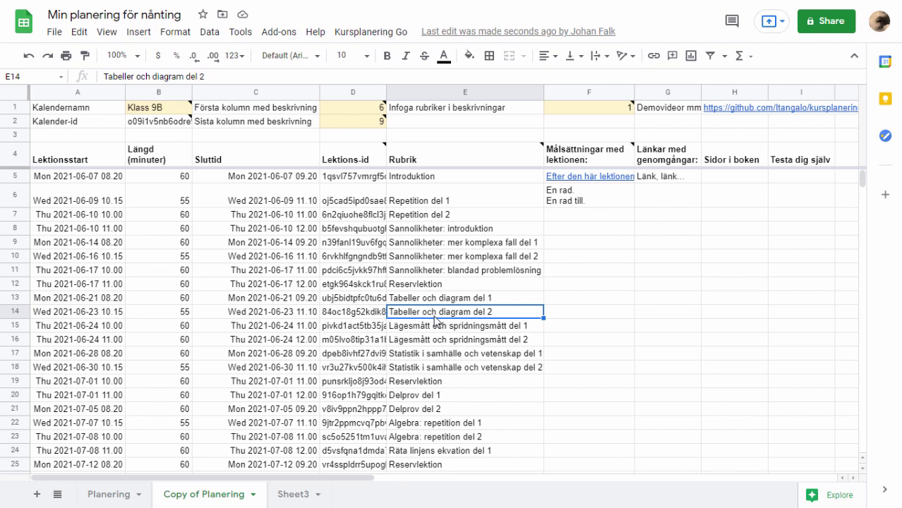
Enter "En ny länk!" in cell G6 as the walkthrough link for the Repetition del 1 lesson
{"action": "left_click", "coordinate": [612, 203]}
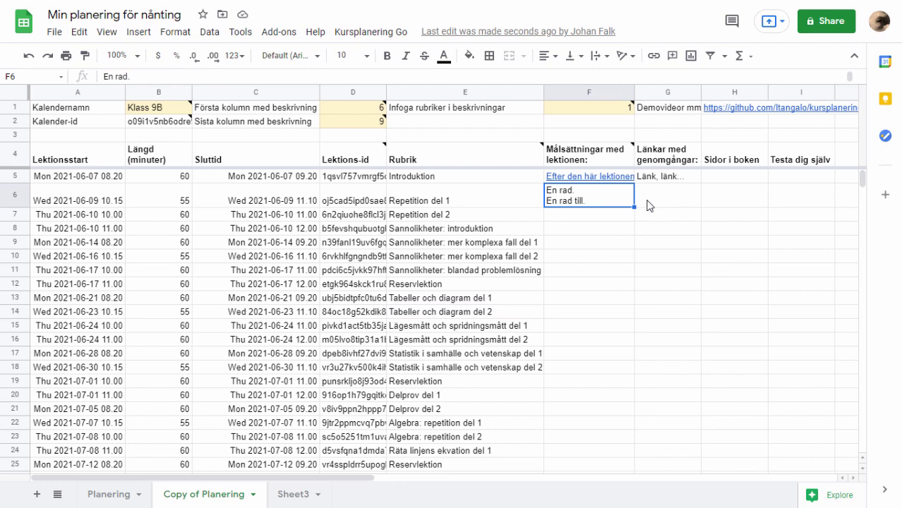
{"action": "left_click", "coordinate": [653, 201]}
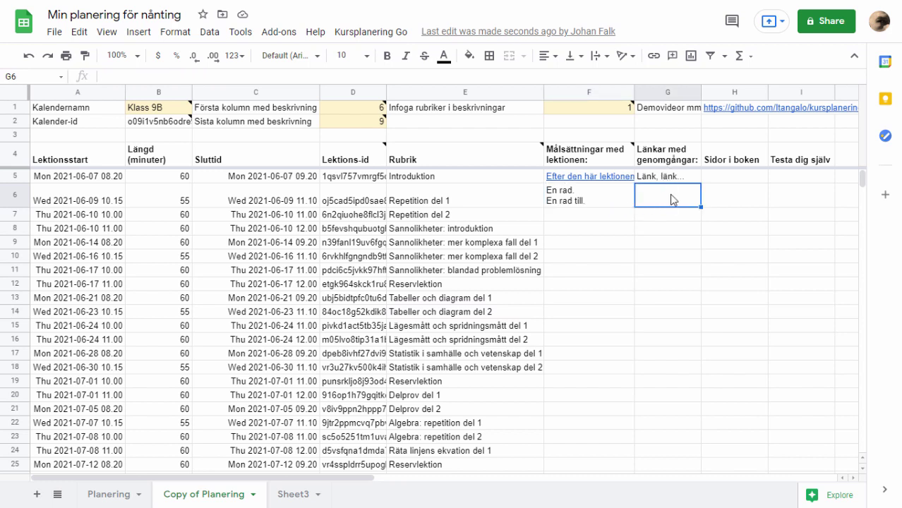
{"action": "type", "text": "En ny länk!"}
{"action": "key", "text": "Return"}
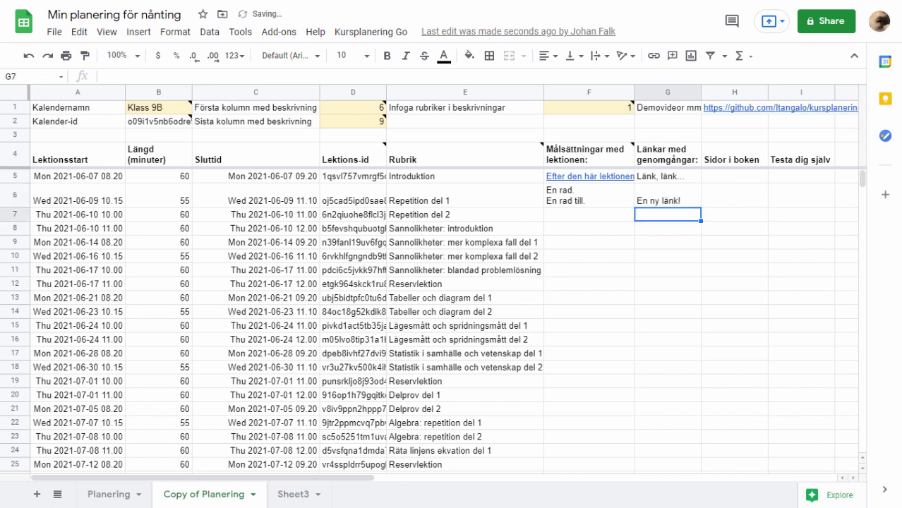
{"action": "left_click", "coordinate": [668, 196]}
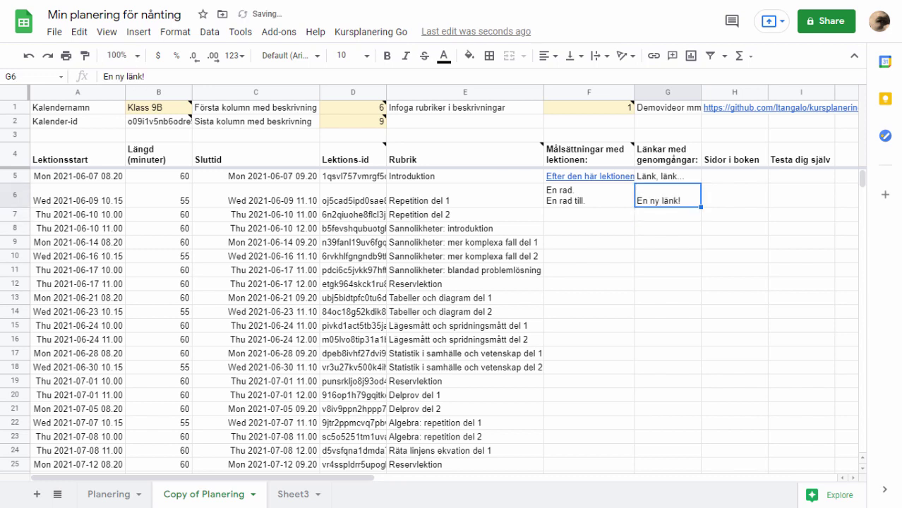
Update the calendar event for the Repetition del 1 lesson in row 6 with Kursplanering Go's "Skapa/uppdatera valda kalenderhändelser"
{"action": "left_click", "coordinate": [193, 193]}
{"action": "left_click", "coordinate": [401, 192]}
{"action": "left_click", "coordinate": [363, 33]}
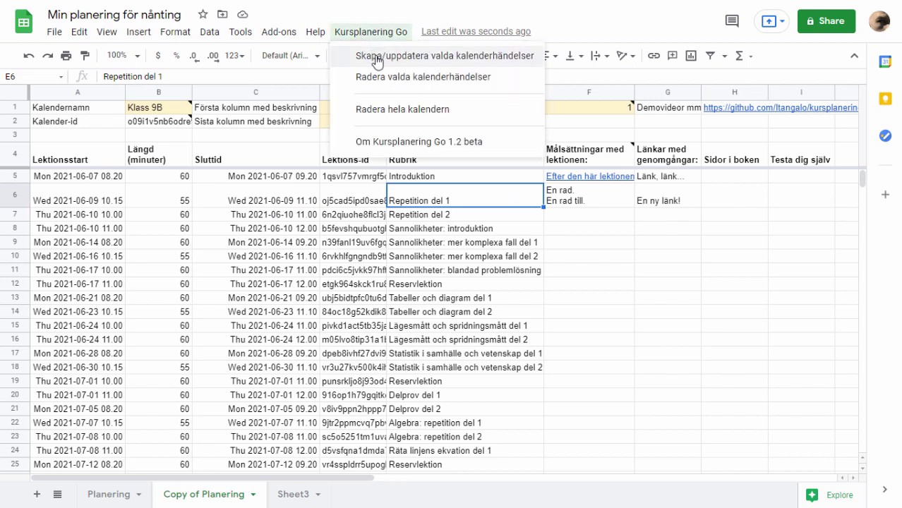
{"action": "left_click", "coordinate": [378, 63]}
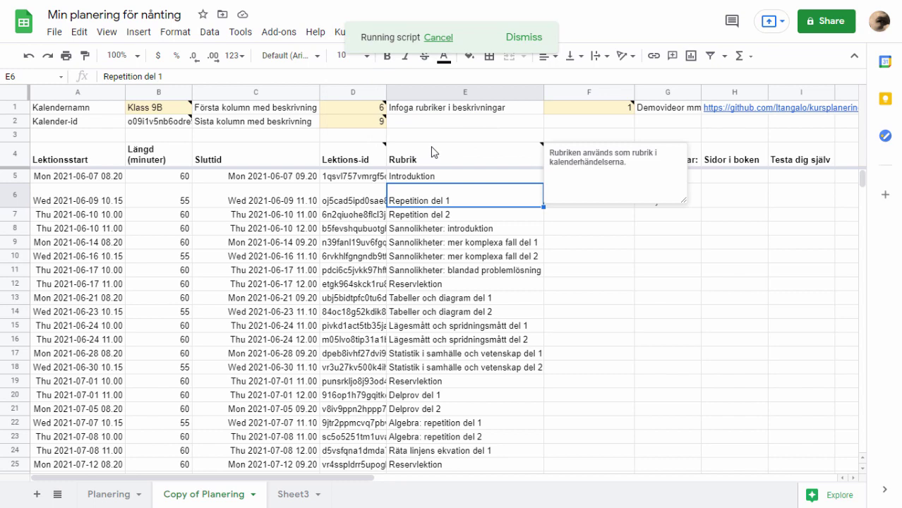
Switch to Google Calendar, check the link text in the 9 June Repetition del 1 event's description, and return to the spreadsheet
{"action": "key", "text": "alt+Tab"}
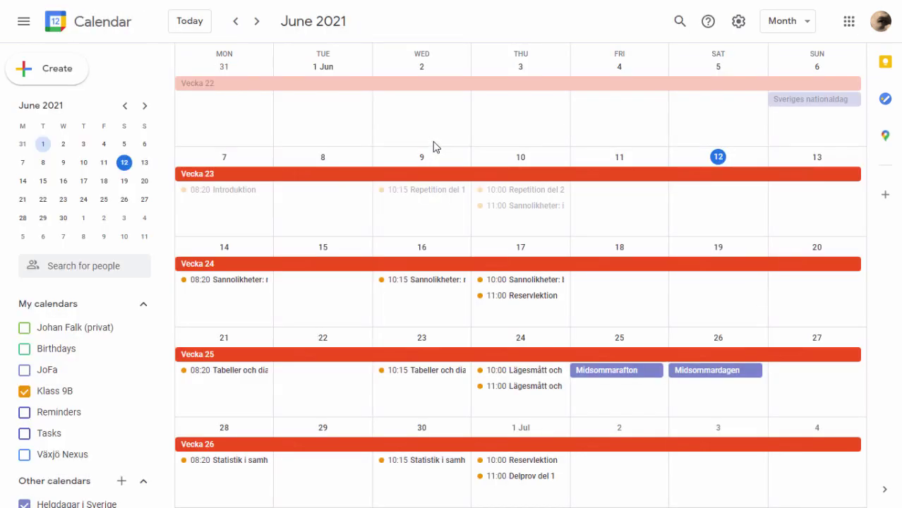
{"action": "left_click", "coordinate": [433, 192]}
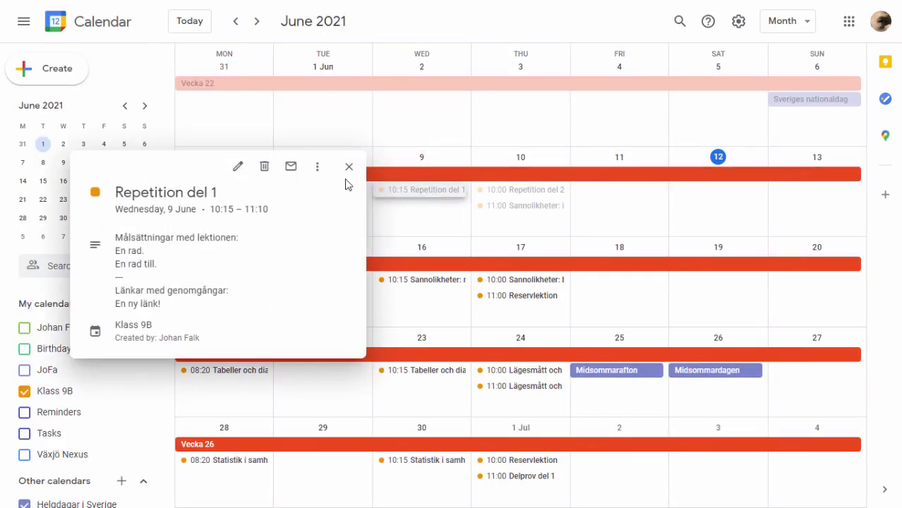
{"action": "left_click_drag", "start_coordinate": [120, 299], "coordinate": [221, 302]}
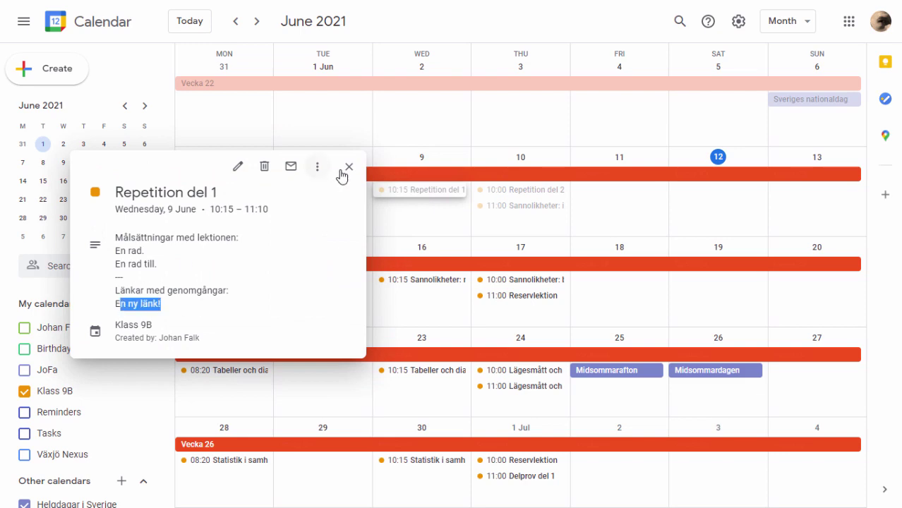
{"action": "left_click", "coordinate": [349, 167]}
{"action": "key", "text": "alt+Tab"}
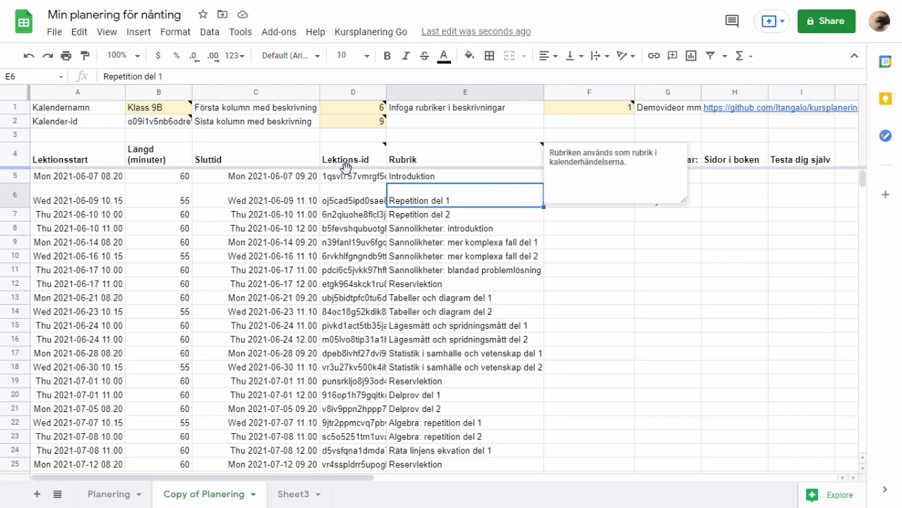
{"action": "left_click", "coordinate": [467, 290]}
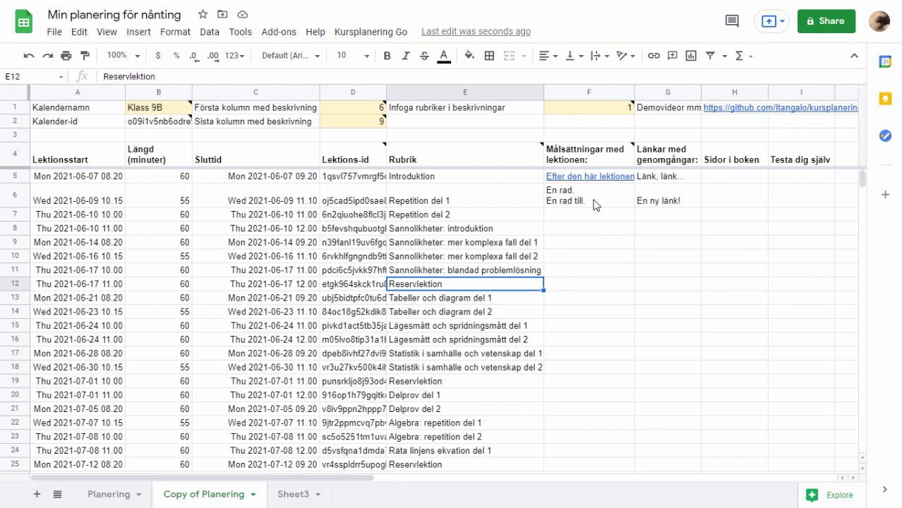
{"action": "left_click_drag", "start_coordinate": [498, 205], "coordinate": [508, 377]}
{"action": "left_click", "coordinate": [371, 32]}
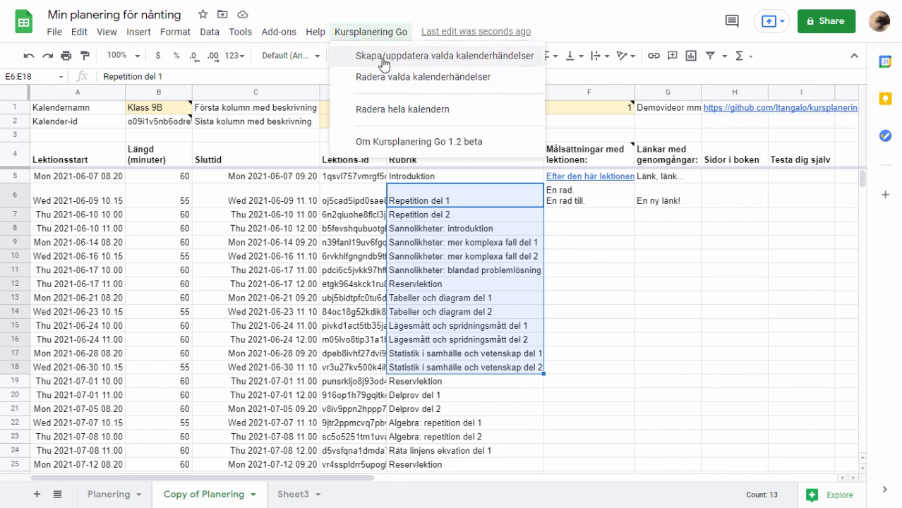
{"action": "left_click", "coordinate": [681, 355]}
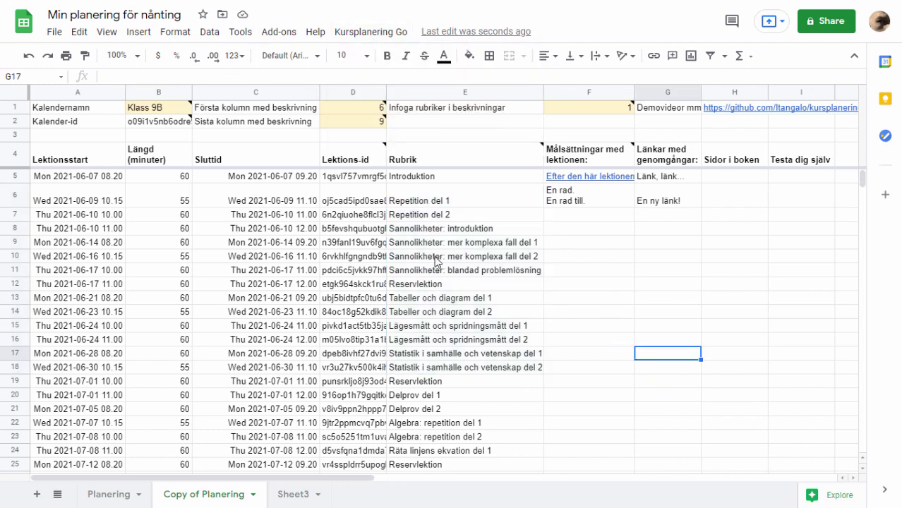
Move the lesson titles in E12:E24 down one row to E13:E25, freeing the 17 June 11.00 slot
{"action": "scroll", "coordinate": [531, 296], "scroll_direction": "down", "scroll_amount": 3}
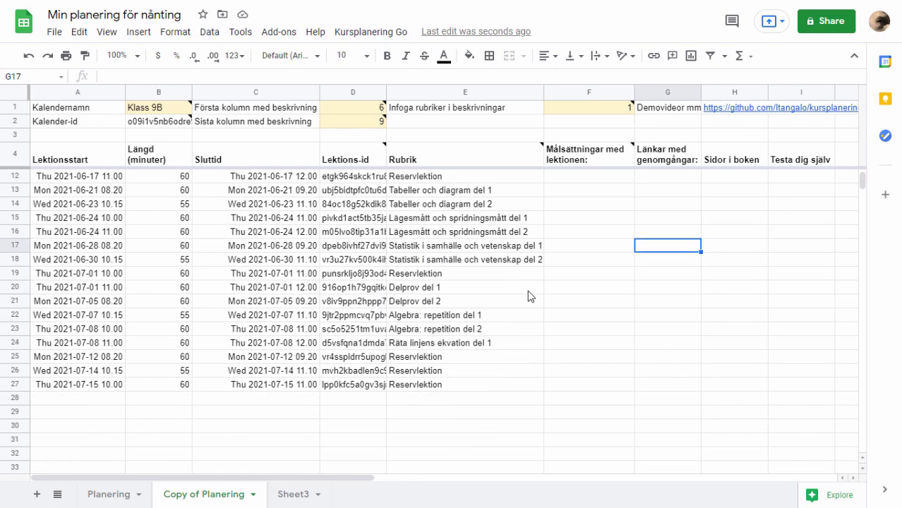
{"action": "scroll", "coordinate": [455, 286], "scroll_direction": "up", "scroll_amount": 2}
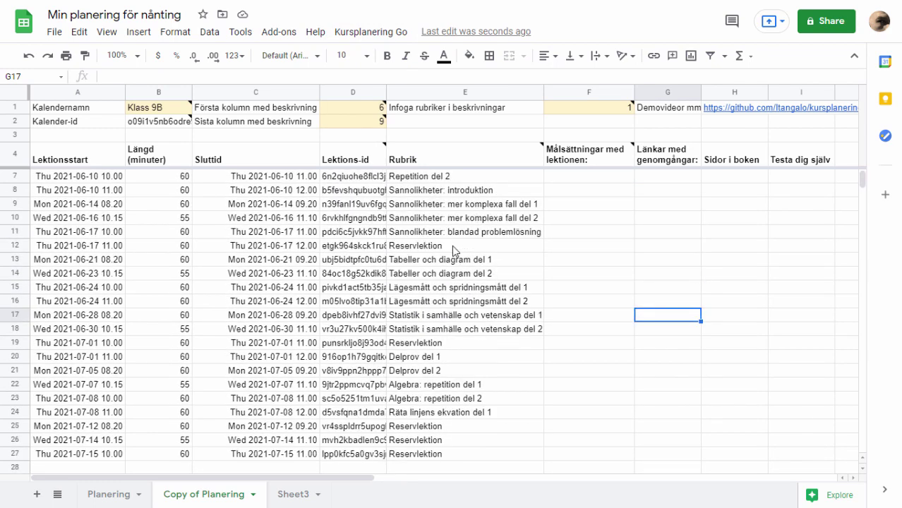
{"action": "scroll", "coordinate": [426, 249], "scroll_direction": "up", "scroll_amount": 1}
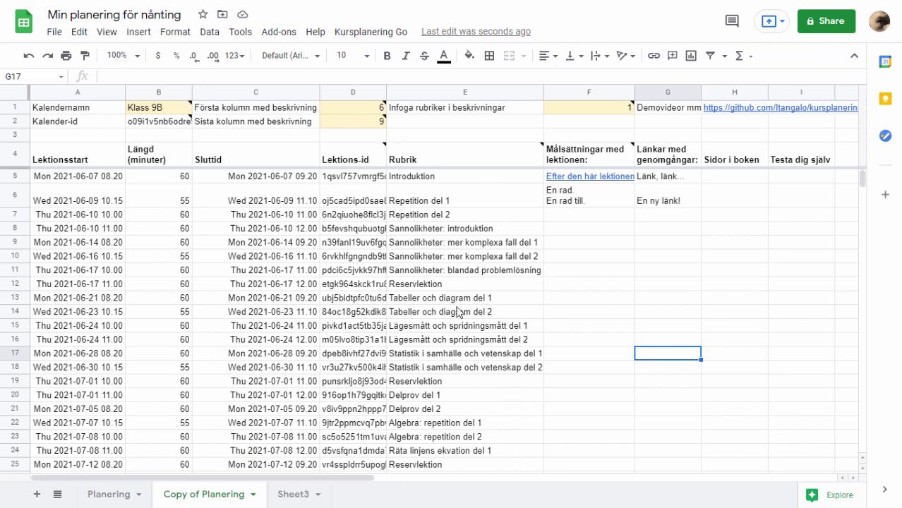
{"action": "left_click", "coordinate": [458, 274]}
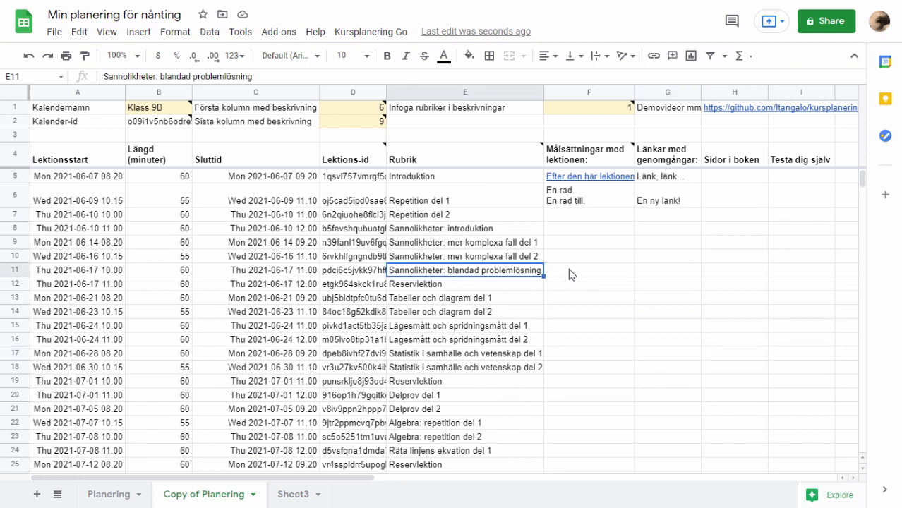
{"action": "left_click", "coordinate": [473, 284]}
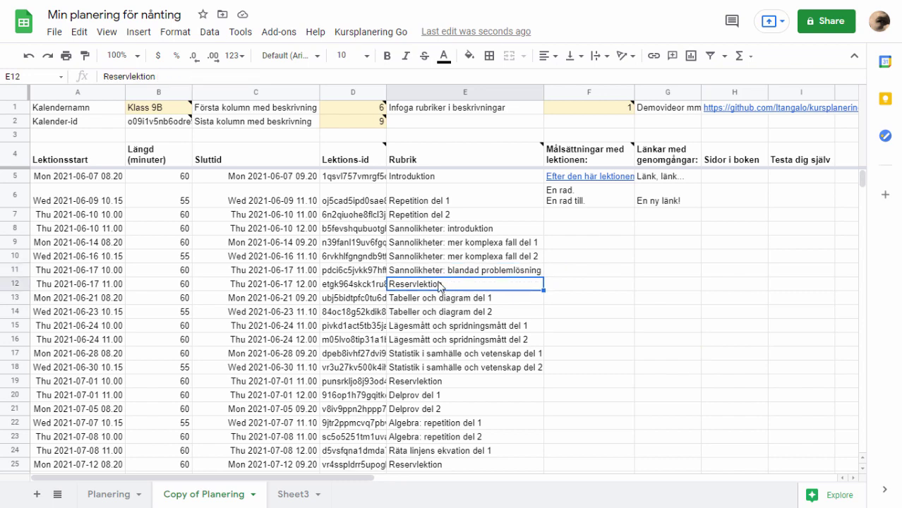
{"action": "scroll", "coordinate": [533, 360], "scroll_direction": "down", "scroll_amount": 2}
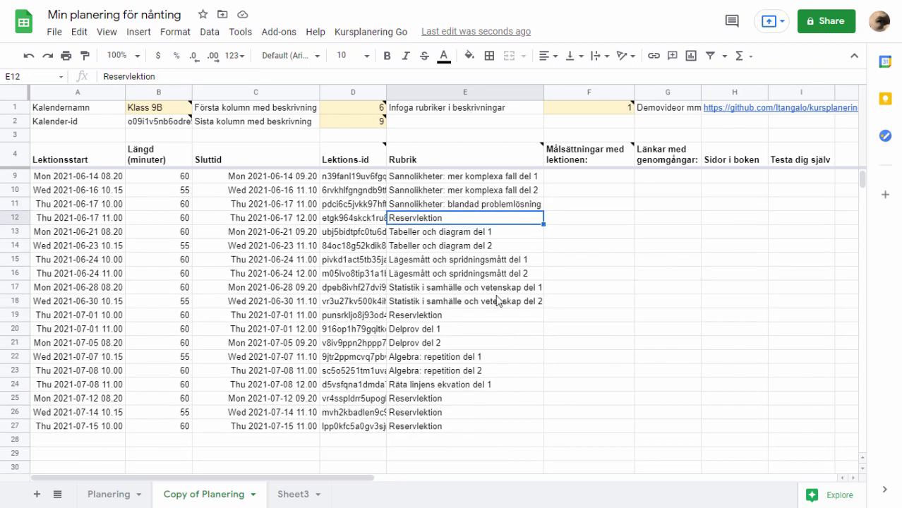
{"action": "left_click_drag", "start_coordinate": [430, 219], "coordinate": [466, 395]}
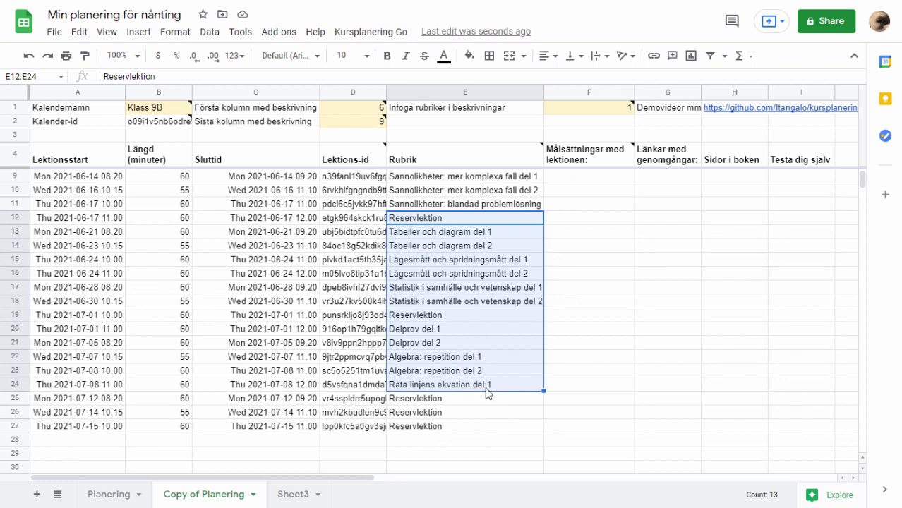
{"action": "key", "text": "ctrl+c"}
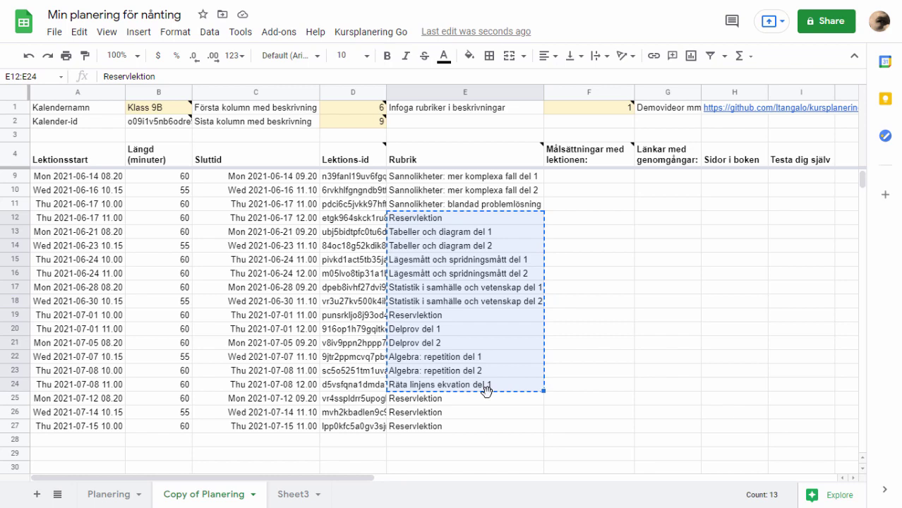
{"action": "left_click_drag", "start_coordinate": [486, 390], "coordinate": [490, 405]}
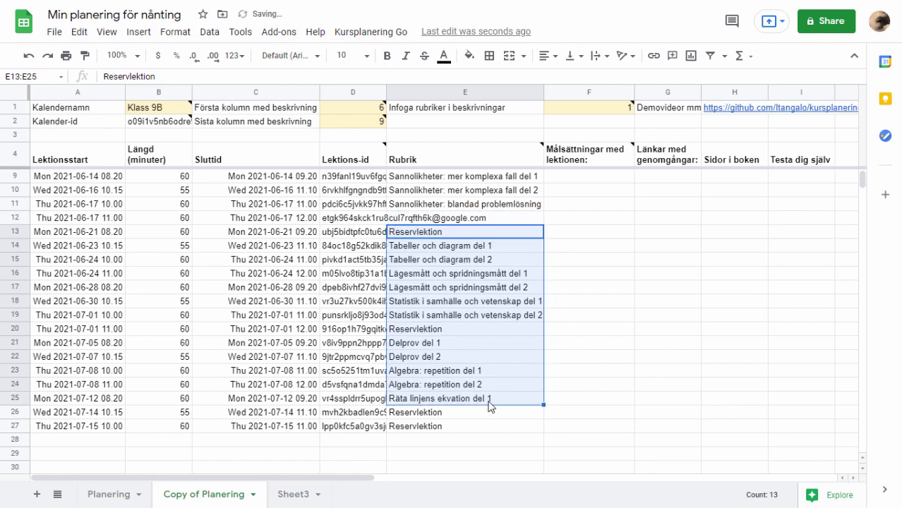
Enter "Sannolikheter: en extra lektion" as the lesson title in cell E12
{"action": "left_click", "coordinate": [455, 220]}
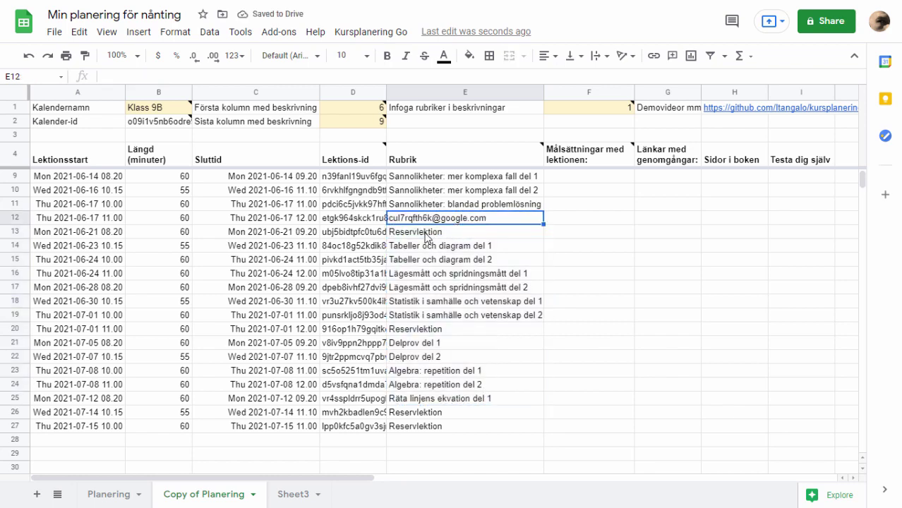
{"action": "type", "text": "Sa"}
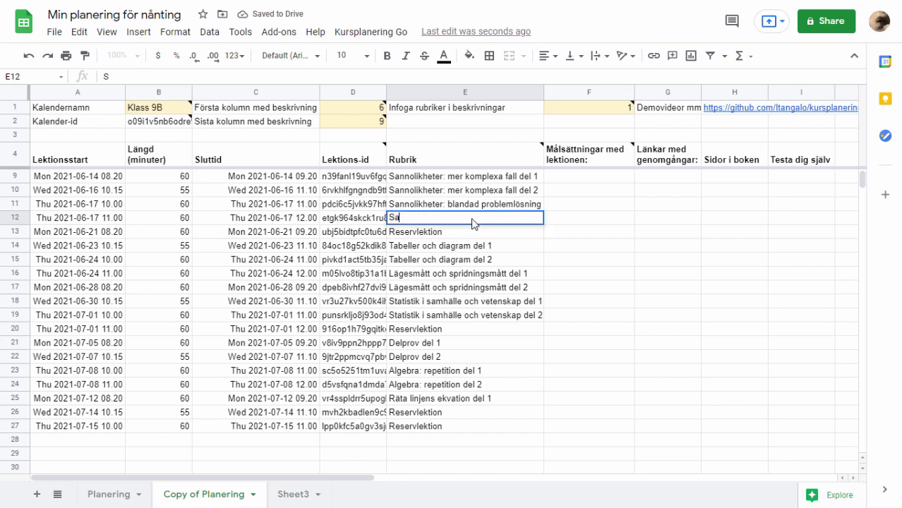
{"action": "type", "text": "nnolikheter: en "}
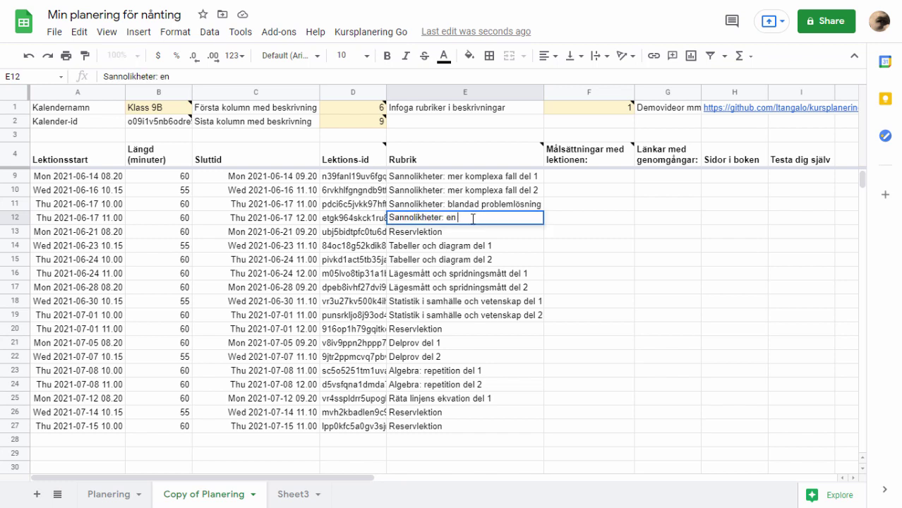
{"action": "type", "text": "extra lekt"}
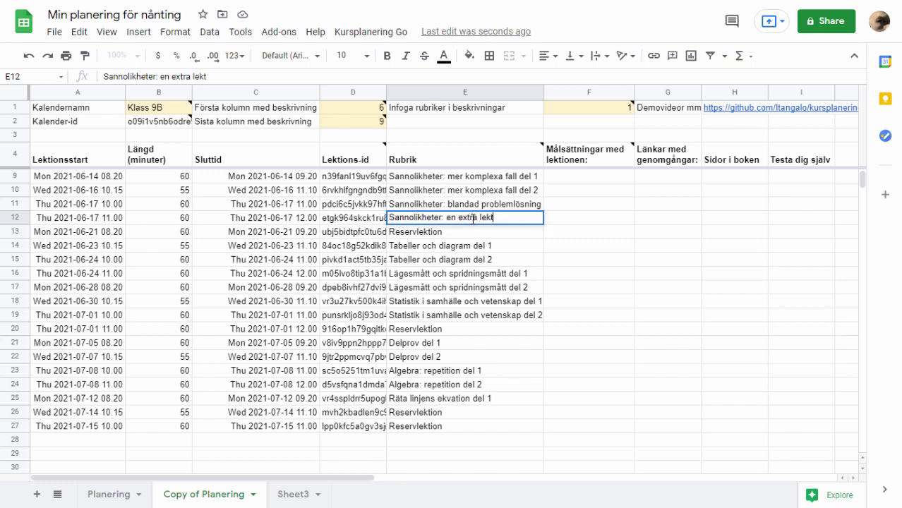
{"action": "type", "text": "ion"}
{"action": "key", "text": "Return"}
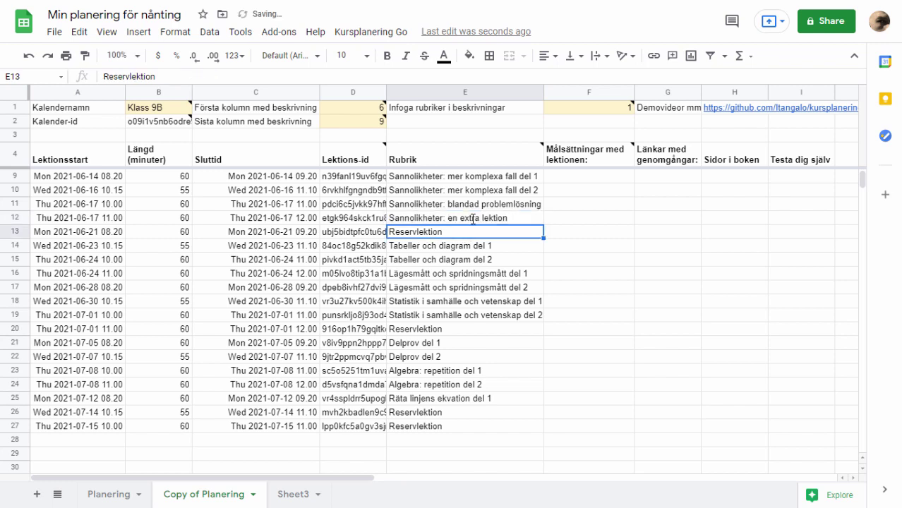
Update the calendar events for the lessons in rows 12 to 25 with Kursplanering Go's "Skapa/uppdatera valda kalenderhändelser"
{"action": "left_click", "coordinate": [435, 220]}
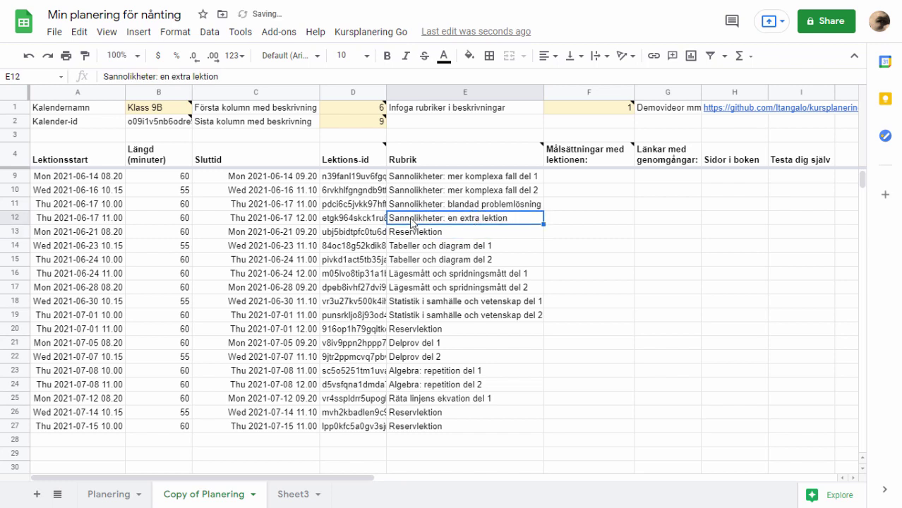
{"action": "left_click", "coordinate": [361, 220]}
{"action": "left_click_drag", "start_coordinate": [387, 253], "coordinate": [426, 407]}
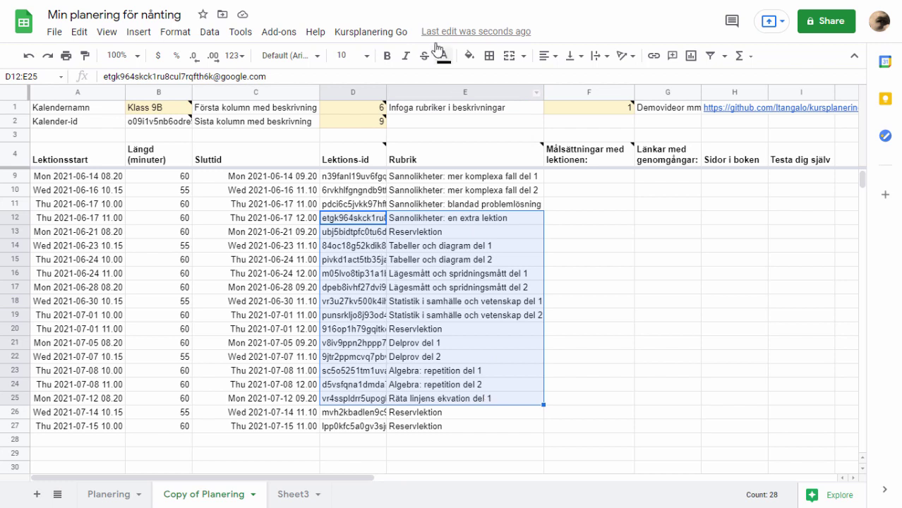
{"action": "left_click", "coordinate": [402, 34]}
{"action": "left_click", "coordinate": [385, 56]}
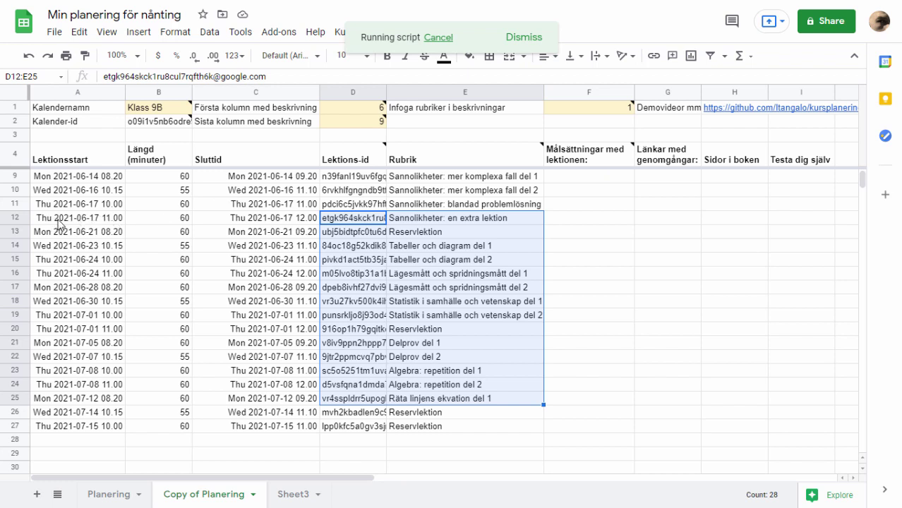
{"action": "left_click", "coordinate": [507, 219]}
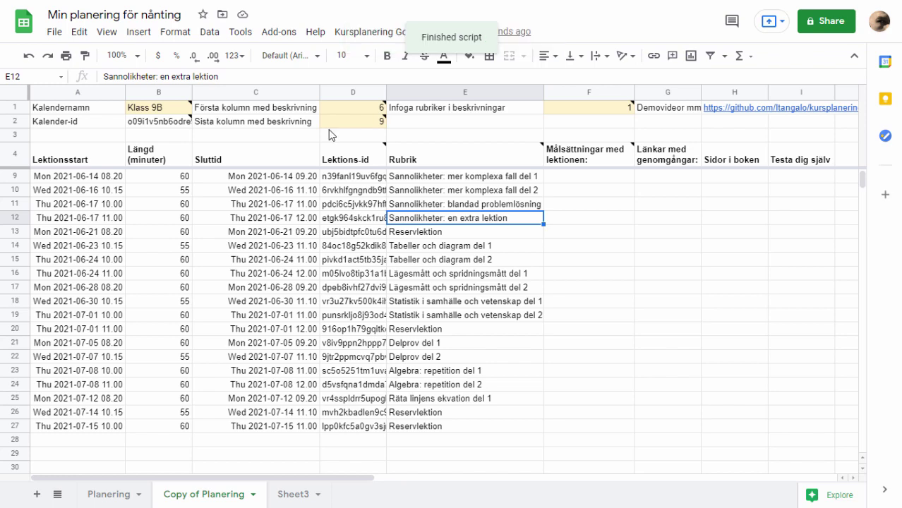
Switch to Google Calendar, check the title of the 17 June 11:00 event, and return to the lesson plan
{"action": "key", "text": "ctrl+Tab"}
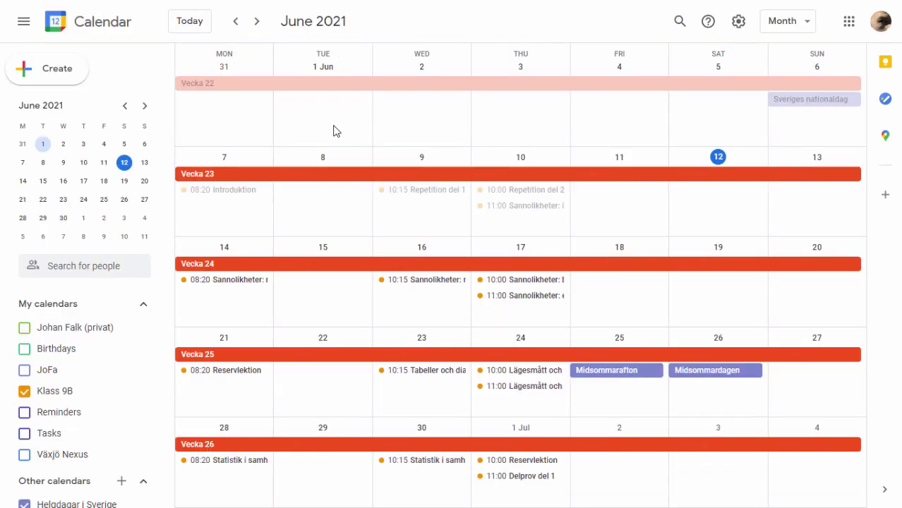
{"action": "left_click", "coordinate": [538, 298]}
{"action": "left_click_drag", "start_coordinate": [251, 237], "coordinate": [395, 240]}
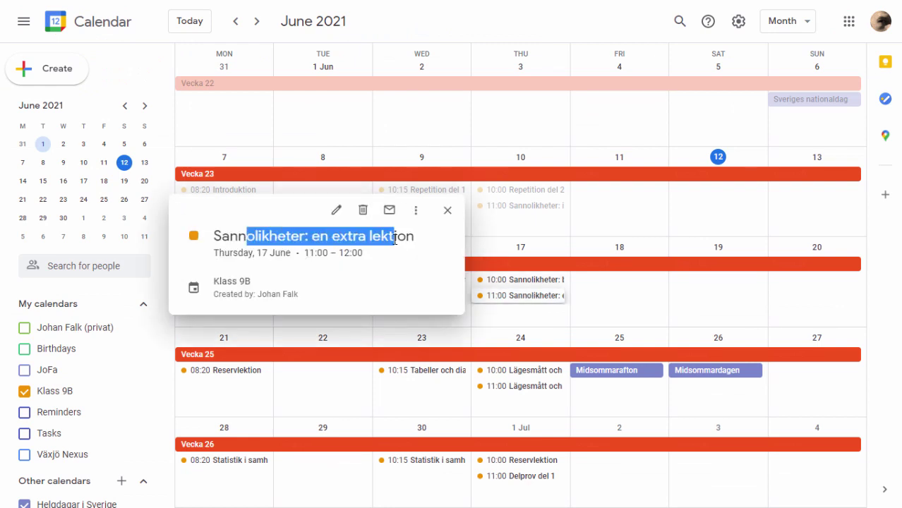
{"action": "left_click", "coordinate": [448, 211]}
{"action": "key", "text": "ctrl+Tab"}
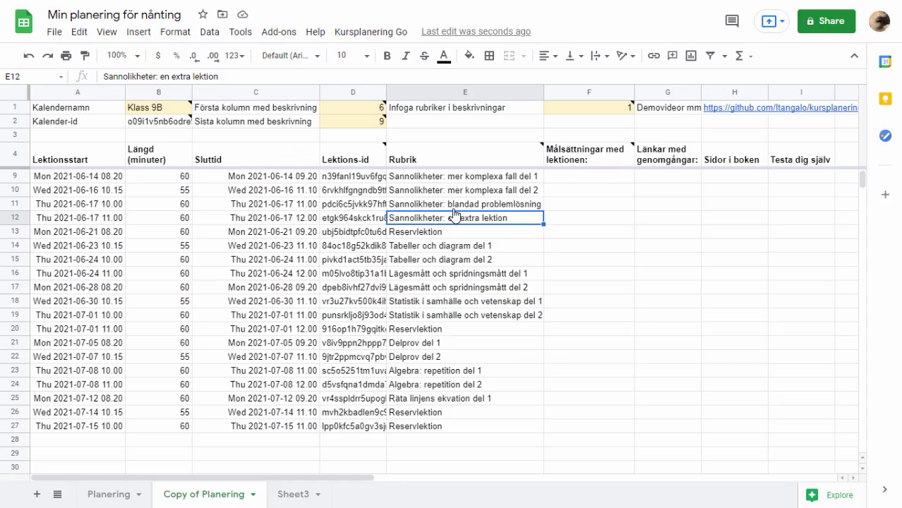
{"action": "scroll", "coordinate": [642, 314], "scroll_direction": "up", "scroll_amount": 2}
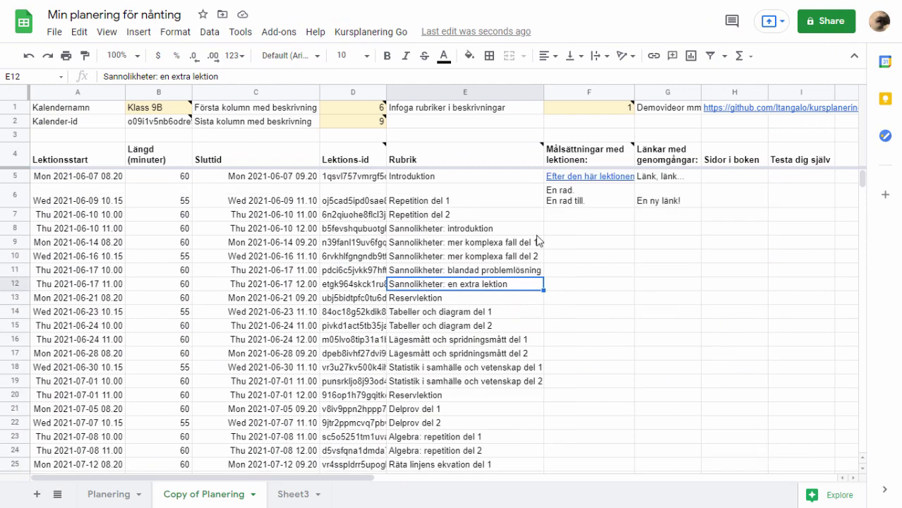
{"action": "left_click_drag", "start_coordinate": [450, 228], "coordinate": [744, 440]}
{"action": "left_click", "coordinate": [358, 34]}
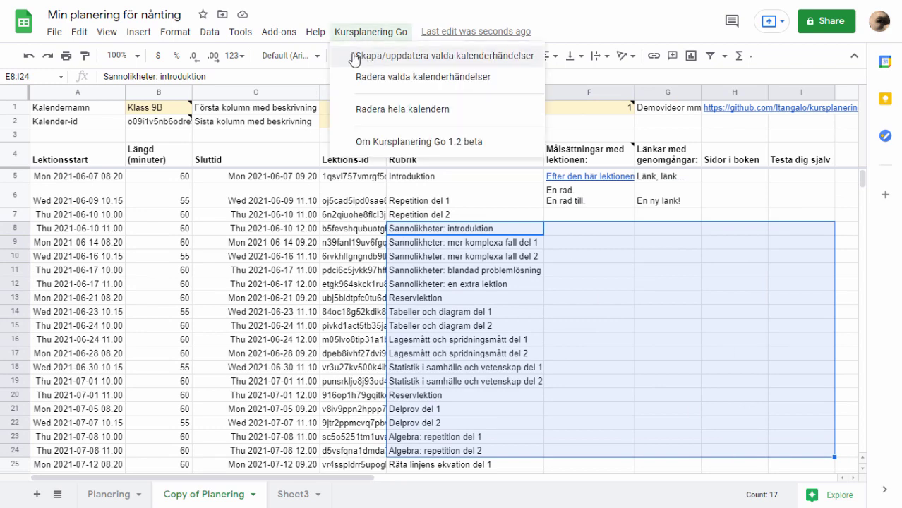
{"action": "left_click", "coordinate": [498, 343]}
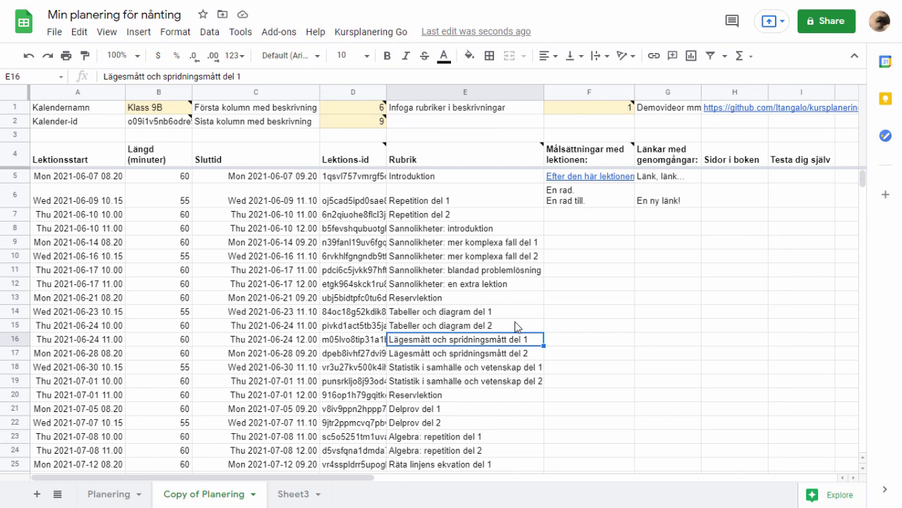
Move the lesson titles in E17:E25 down one row to E18:E26, freeing the 28 June 08.20 slot
{"action": "scroll", "coordinate": [515, 326], "scroll_direction": "down", "scroll_amount": 2}
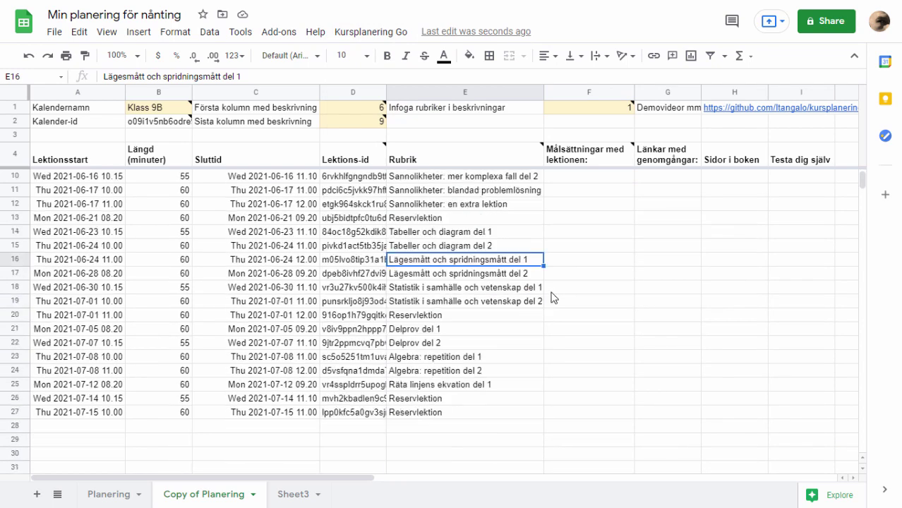
{"action": "left_click", "coordinate": [493, 248]}
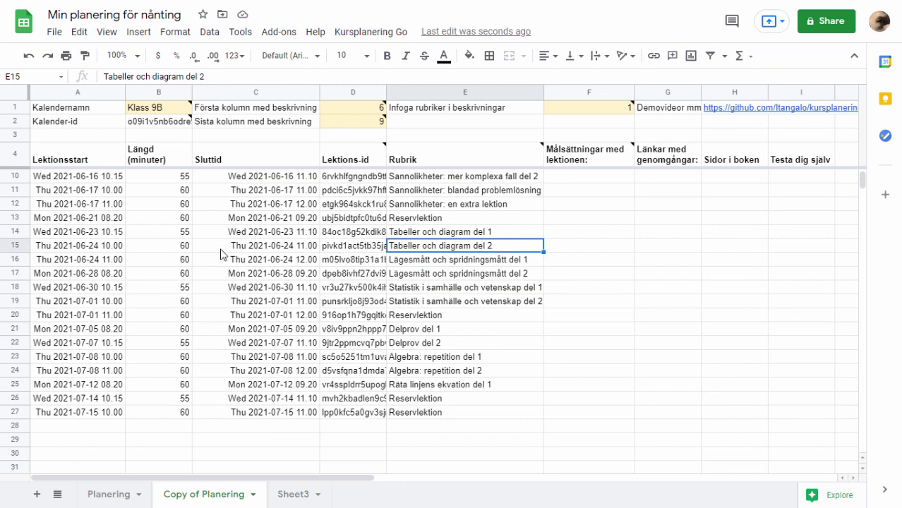
{"action": "left_click", "coordinate": [57, 275]}
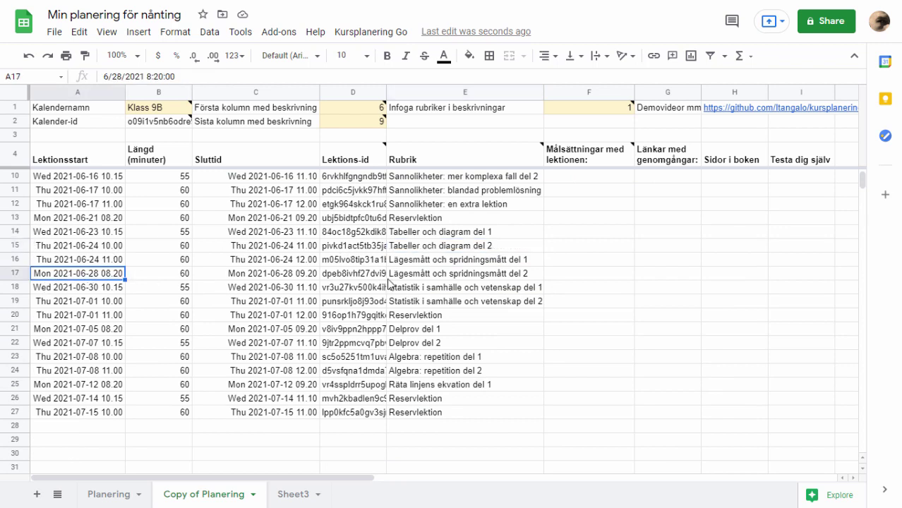
{"action": "left_click", "coordinate": [469, 275]}
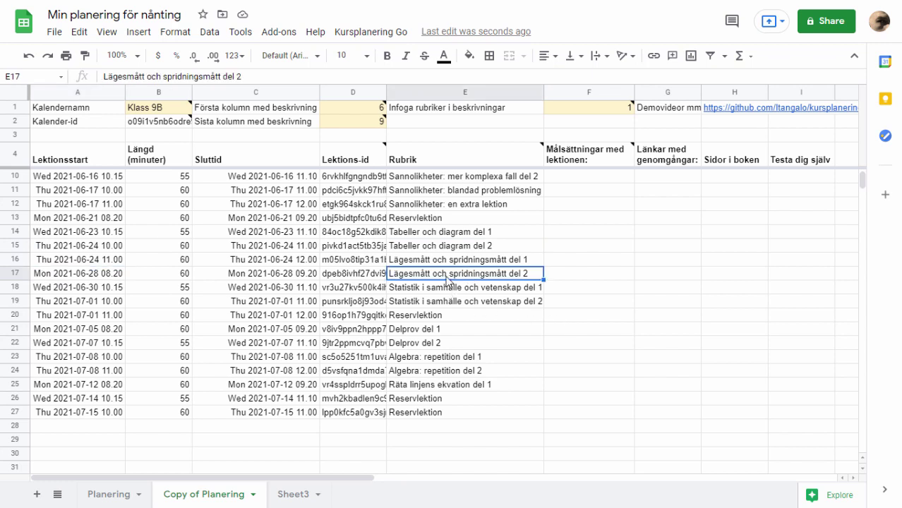
{"action": "left_click_drag", "start_coordinate": [461, 276], "coordinate": [474, 388]}
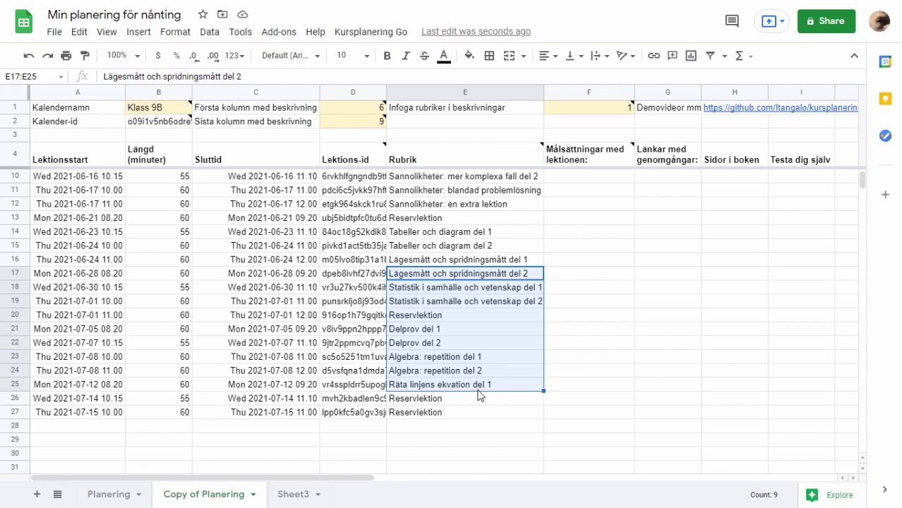
{"action": "key", "text": "ctrl+c"}
{"action": "left_click_drag", "start_coordinate": [476, 389], "coordinate": [477, 407]}
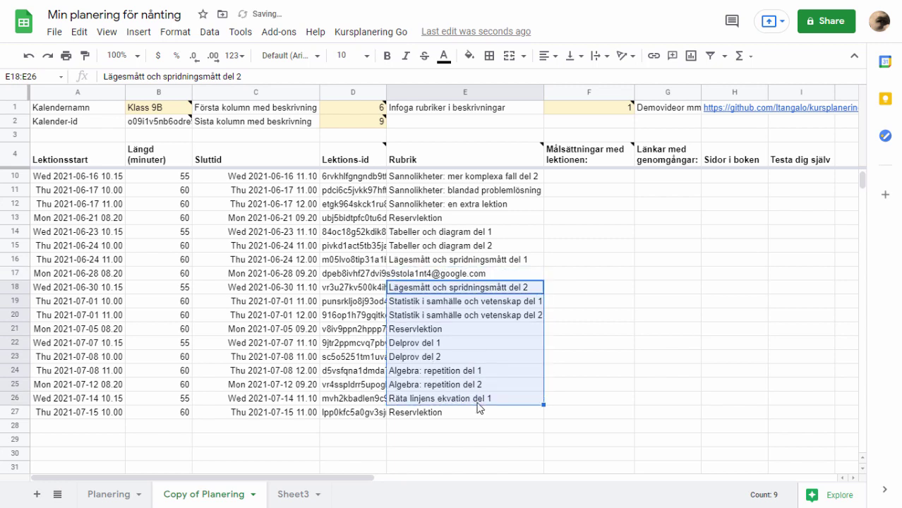
Enter "INSTÄLLD" as the lesson title in the emptied cell E17 for 28 June 08.20
{"action": "left_click", "coordinate": [429, 417]}
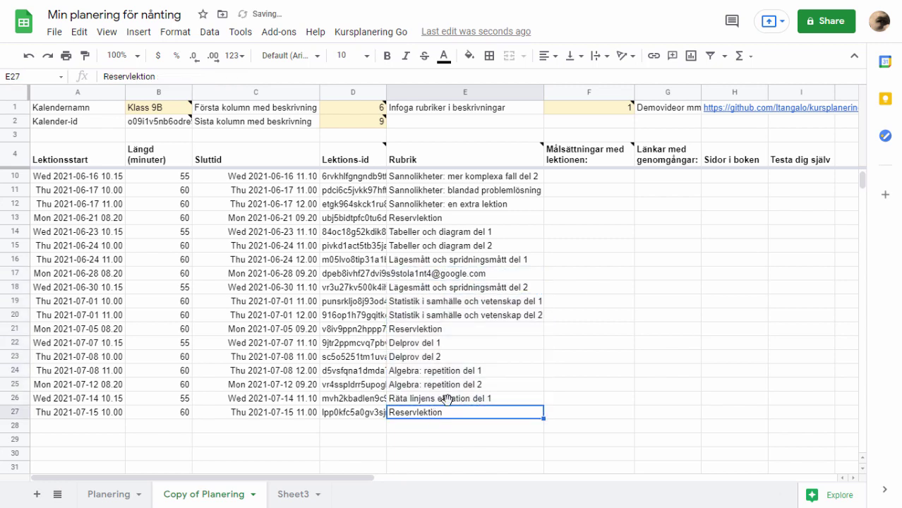
{"action": "left_click", "coordinate": [450, 315]}
{"action": "key", "text": "Up"}
{"action": "key", "text": "Up"}
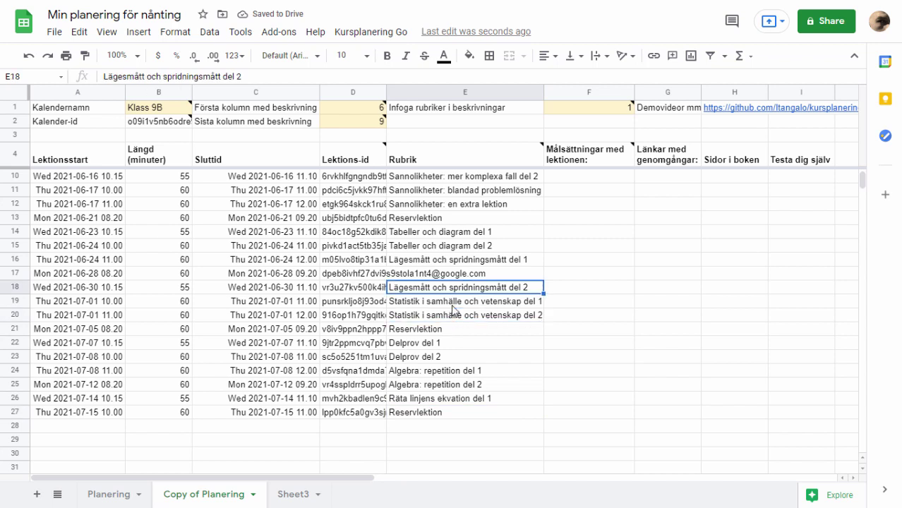
{"action": "key", "text": "Up"}
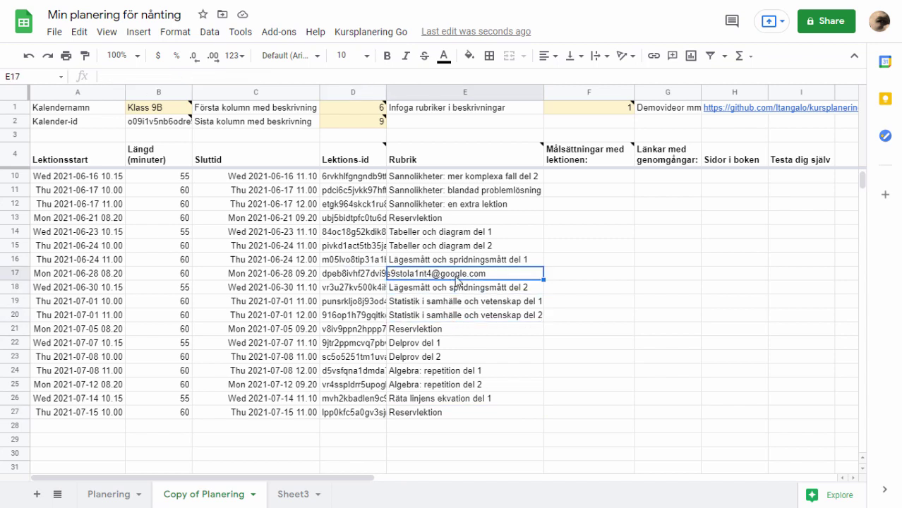
{"action": "type", "text": "INSTÄLLD"}
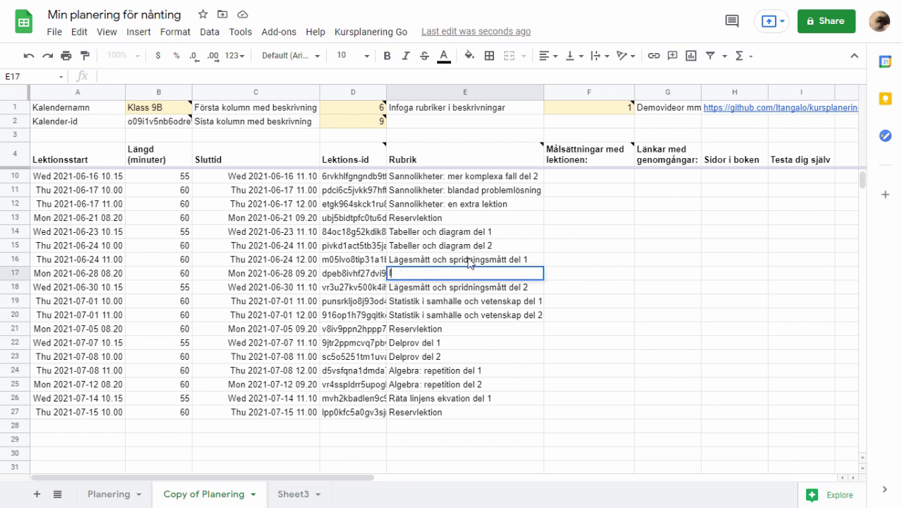
{"action": "key", "text": "Return"}
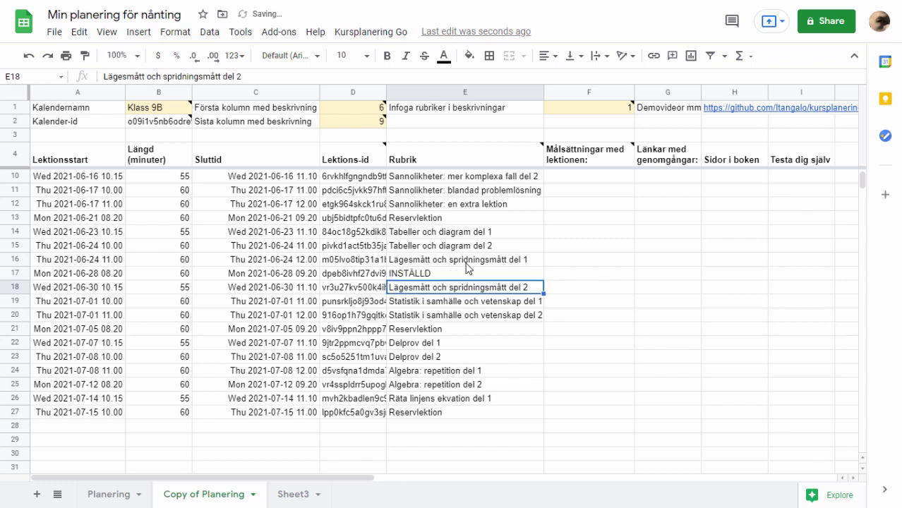
Delete the calendar event of the cancelled lesson in row 17 with Kursplanering Go's "Radera valda kalenderhändelser"
{"action": "key", "text": "Up"}
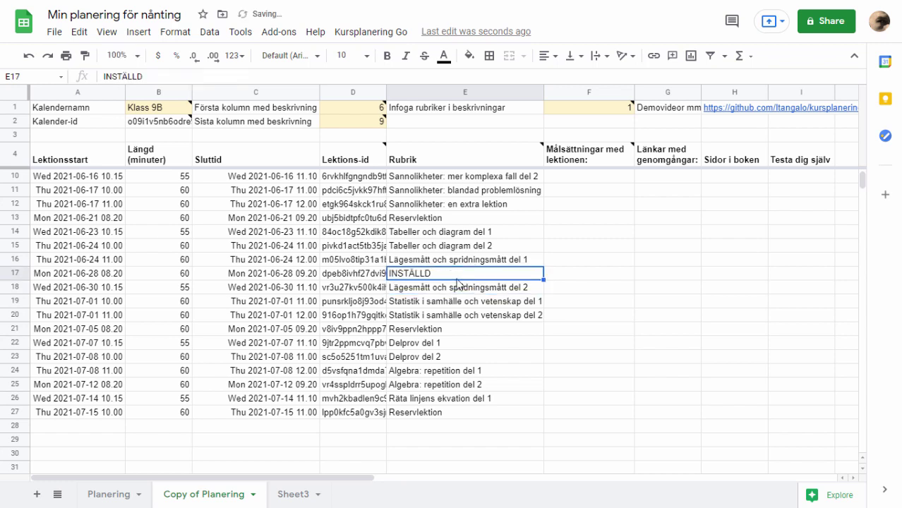
{"action": "left_click", "coordinate": [384, 34]}
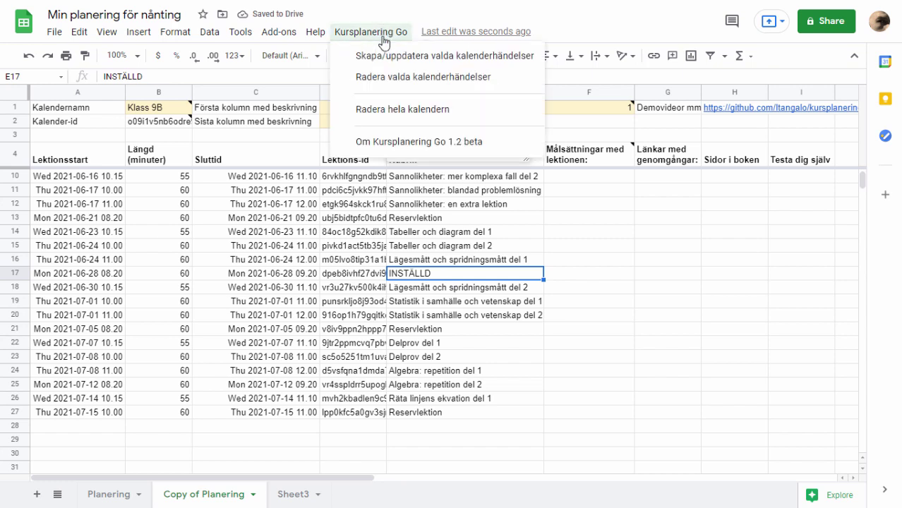
{"action": "left_click", "coordinate": [413, 84]}
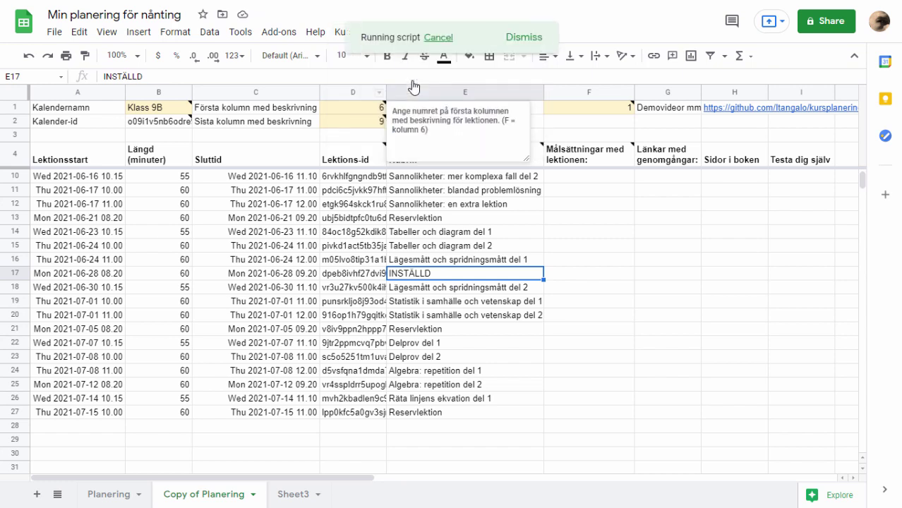
Check the lesson id cell D17, and switch to Google Calendar to examine the 28 June slot
{"action": "left_click", "coordinate": [351, 278]}
{"action": "mouse_move", "coordinate": [346, 269]}
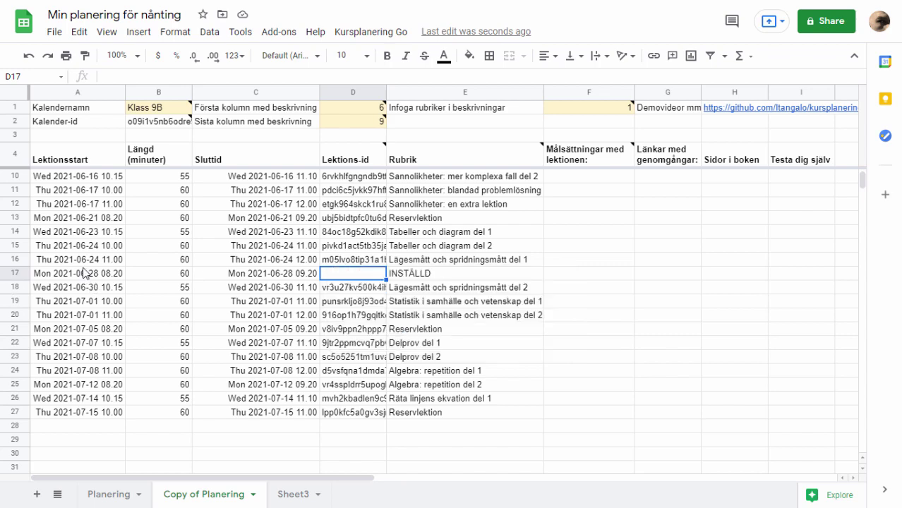
{"action": "key", "text": "ctrl+Tab"}
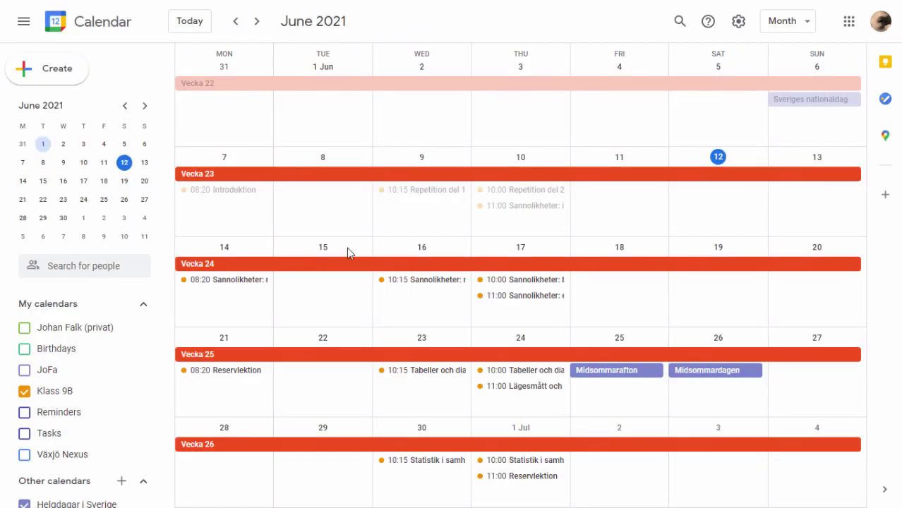